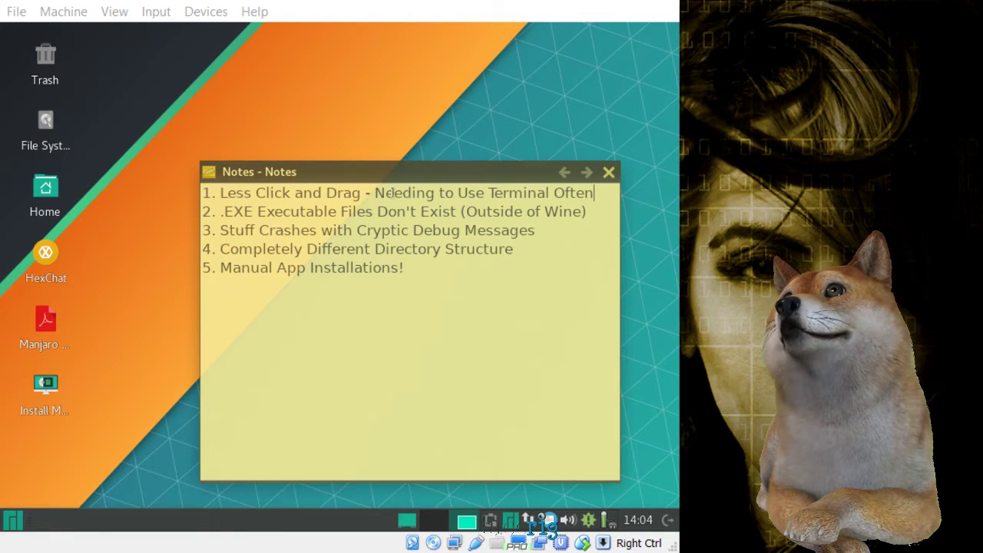
Move the Home desktop icon to an empty spot and return it to its original place
drag(46, 192, 177, 123)
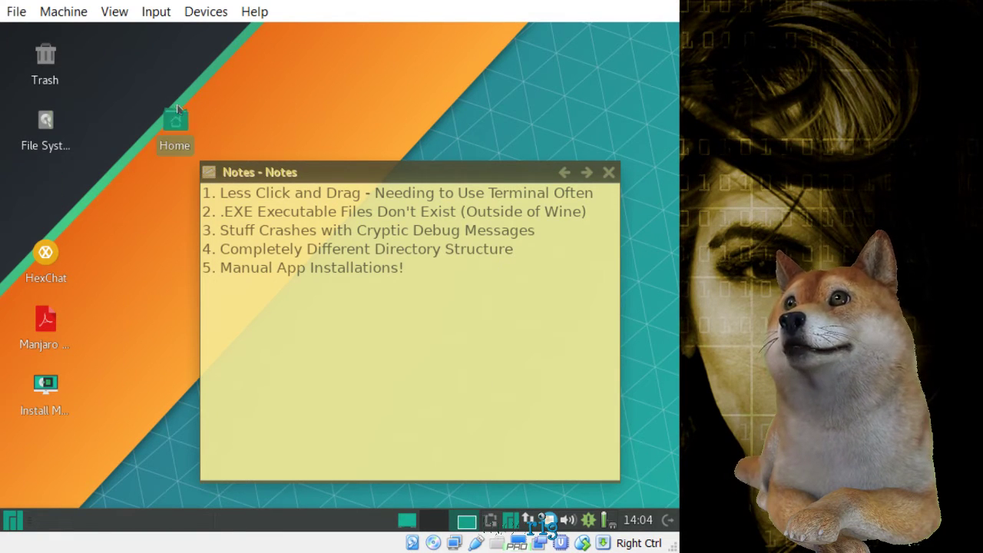
mouse_move(48, 192)
mouse_down()
mouse_move(106, 131)
mouse_move(55, 195)
mouse_move(64, 192)
mouse_up()
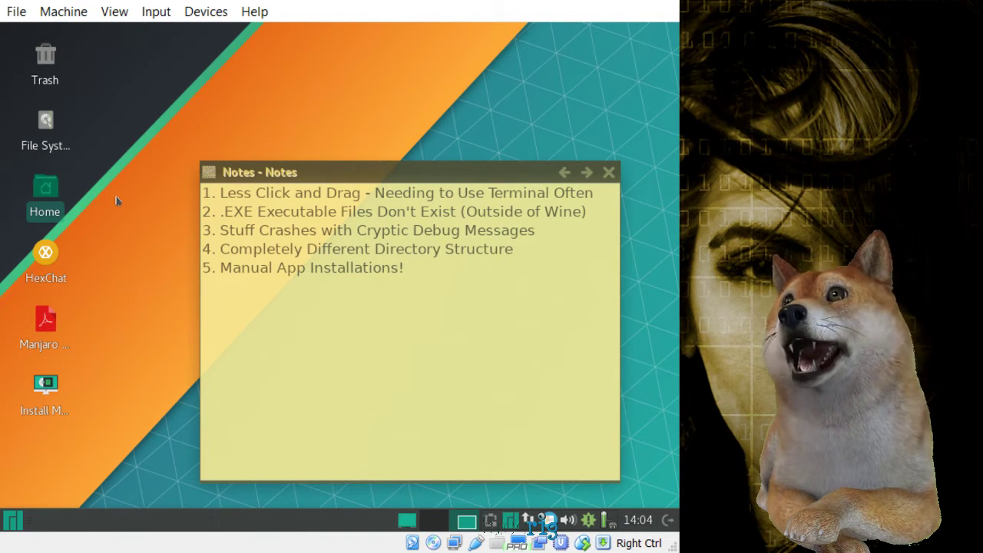
Open the file manager, reposition its window on the desktop and minimize it to return to the note
click(12, 521)
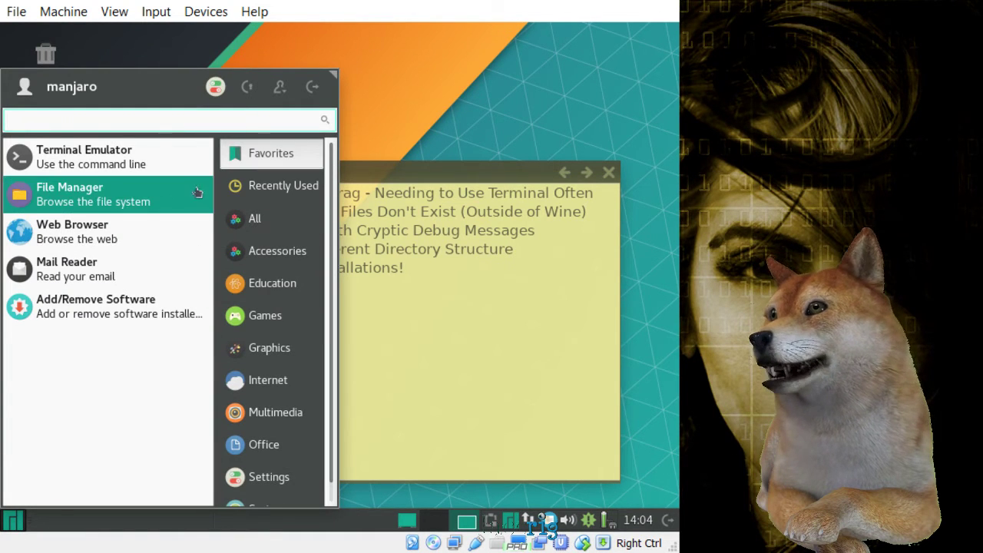
click(168, 198)
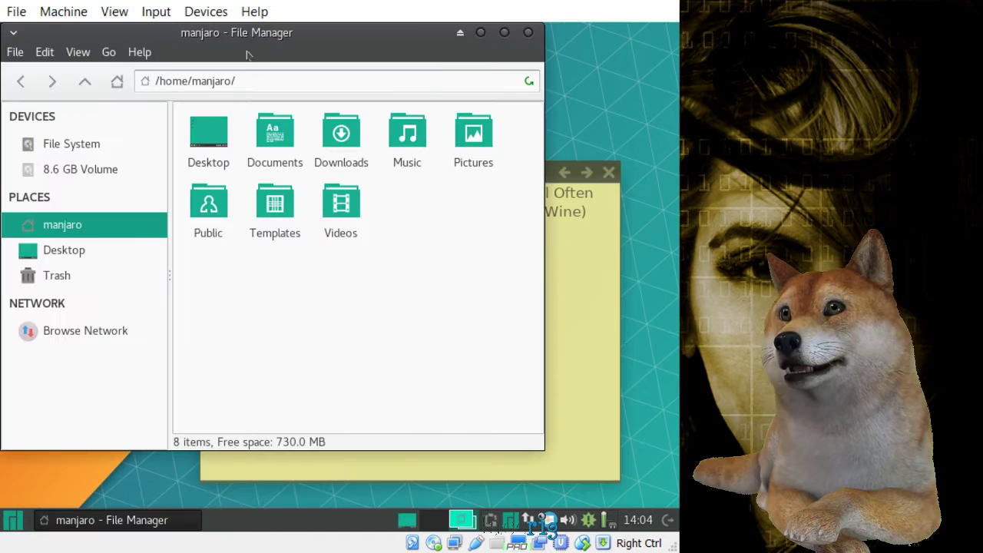
drag(345, 42, 468, 79)
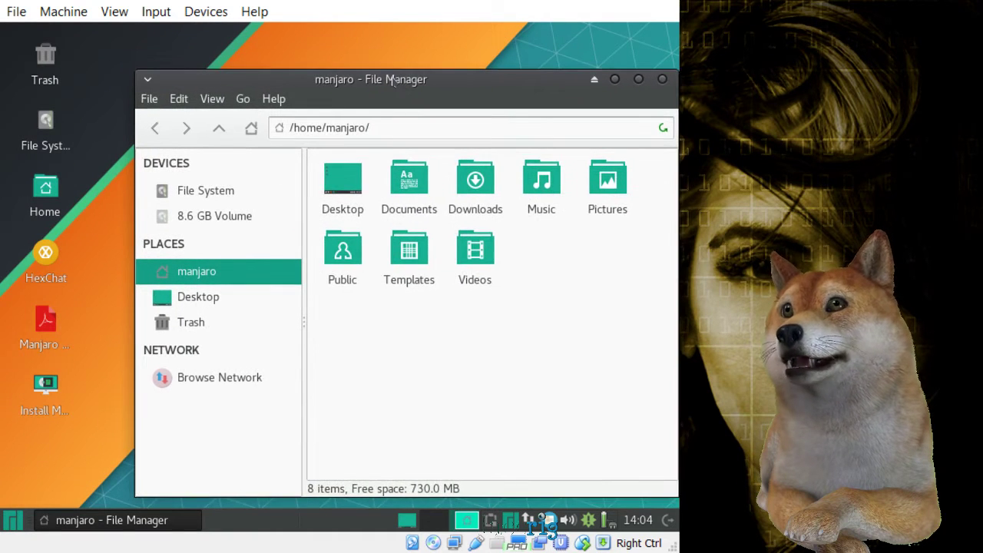
drag(392, 80, 392, 74)
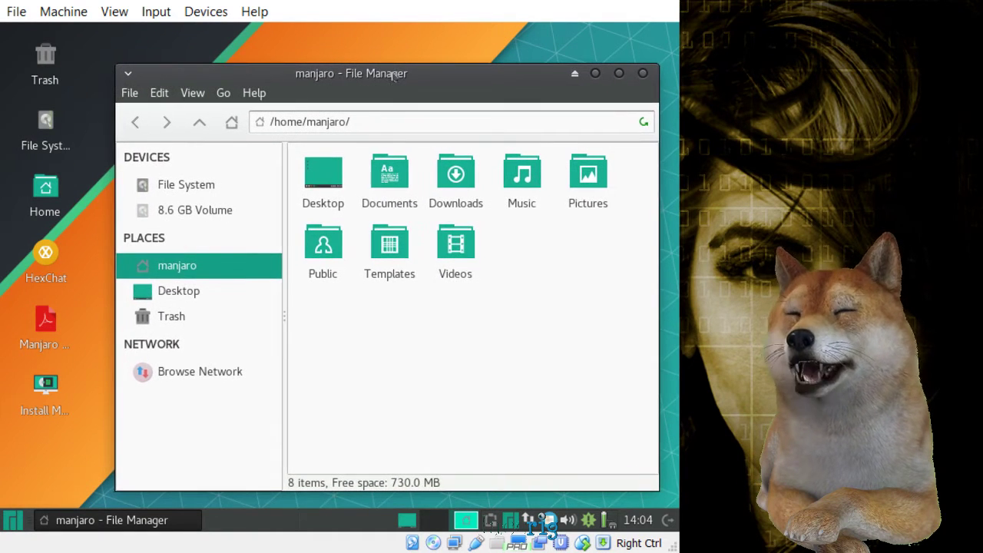
click(597, 75)
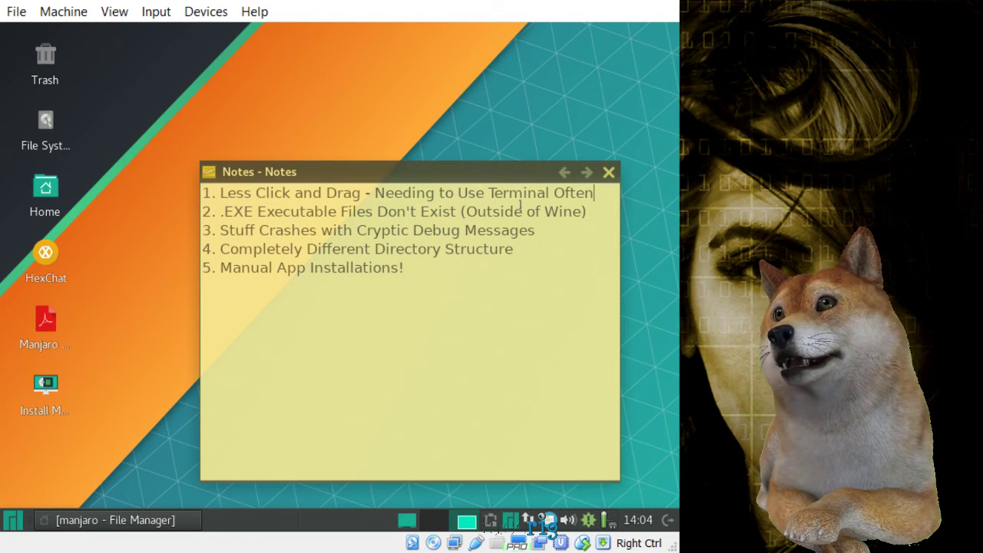
click(593, 193)
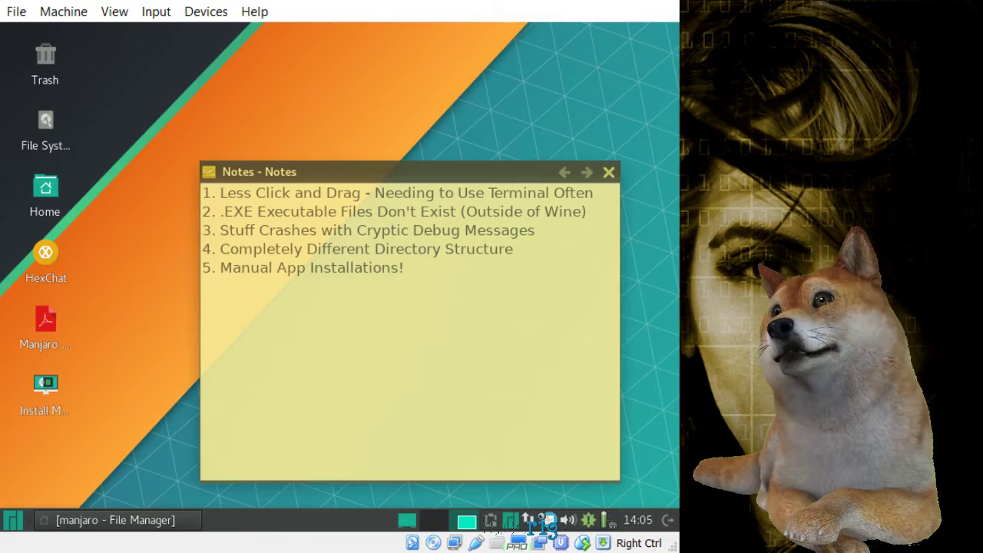
Open a terminal and list the contents of the home directory with ls
click(12, 522)
text(terminal)
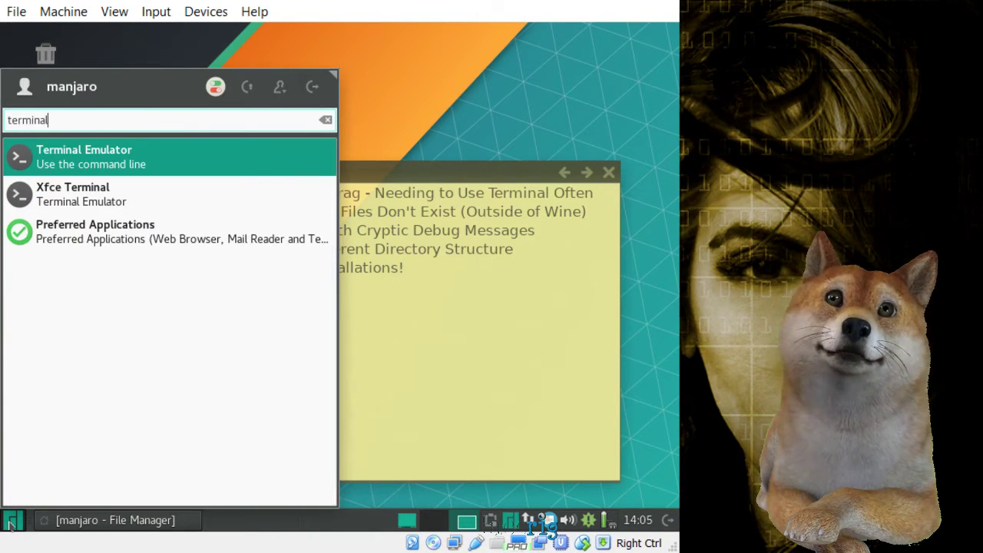
key(Return)
text(sudo)
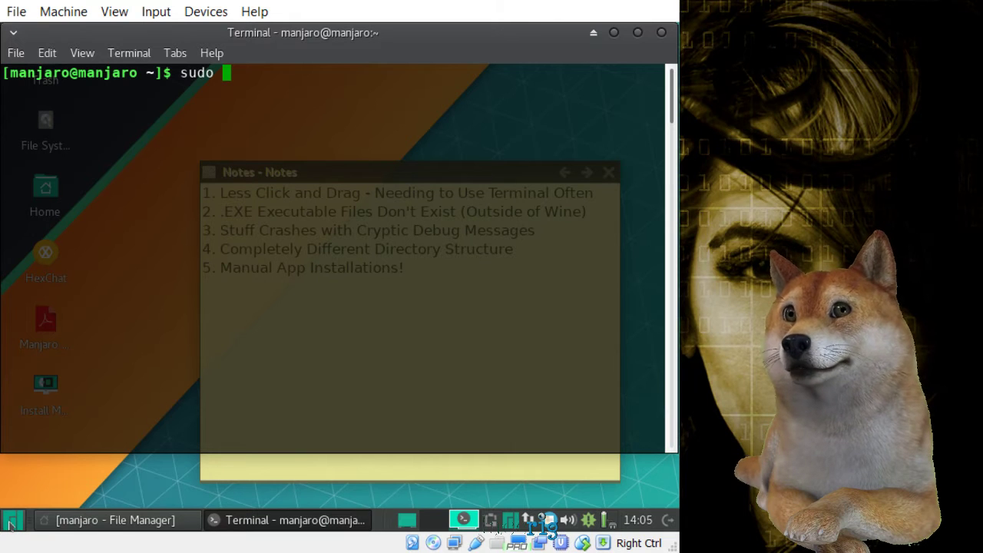
key(BackSpace)
key(BackSpace)
key(BackSpace)
key(BackSpace)
key(BackSpace)
text(ls)
key(Return)
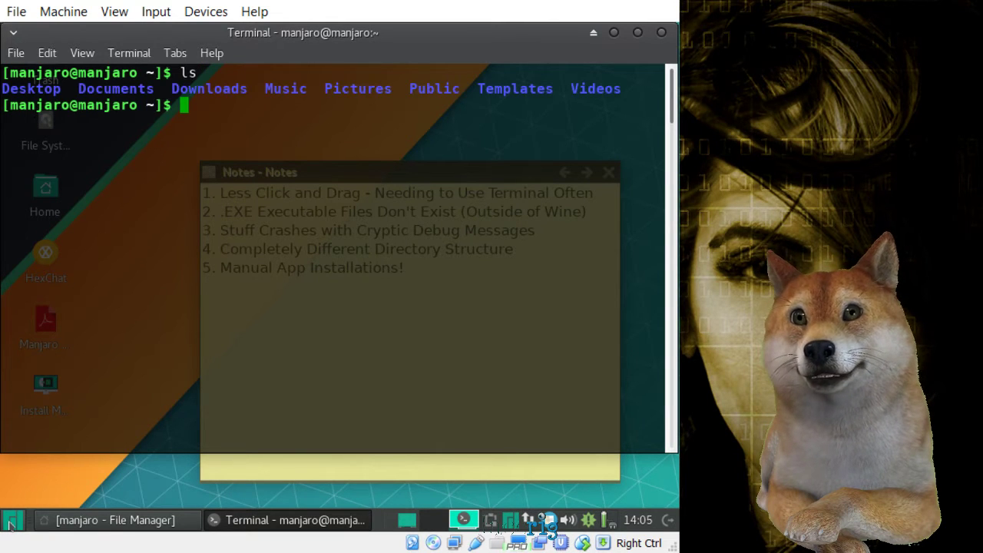
Try to copy the Downloads folder to /Downloads with sudo cp
text(sudo)
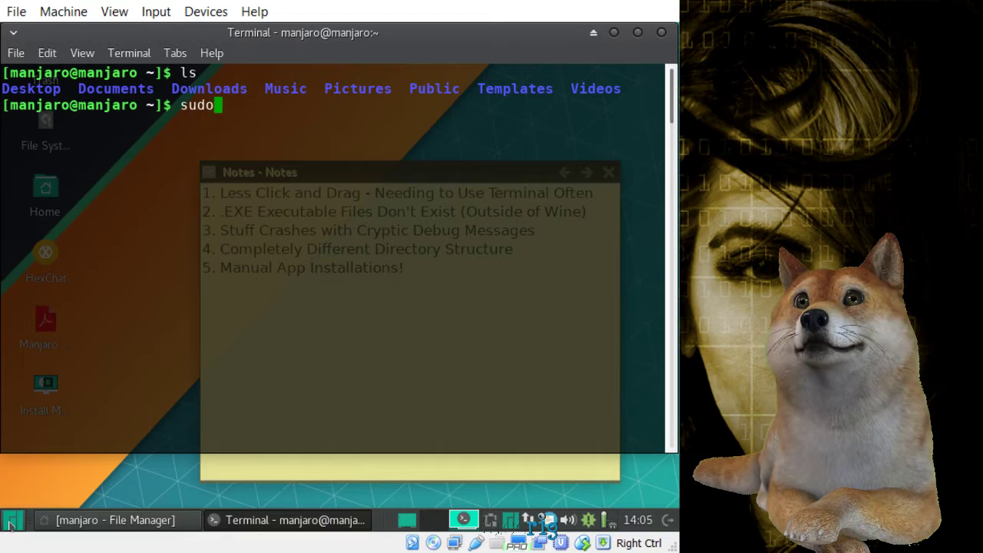
text( cp )
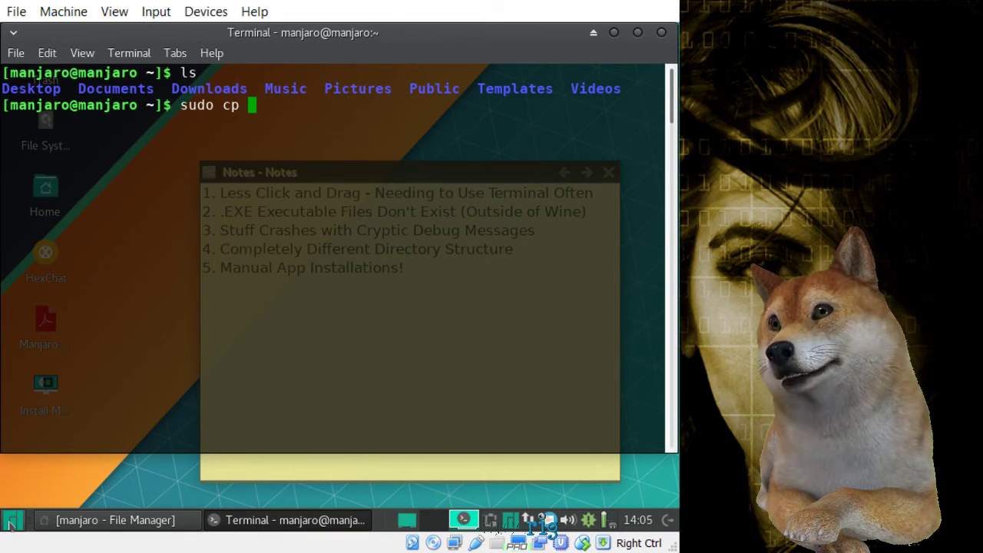
text(Downloads )
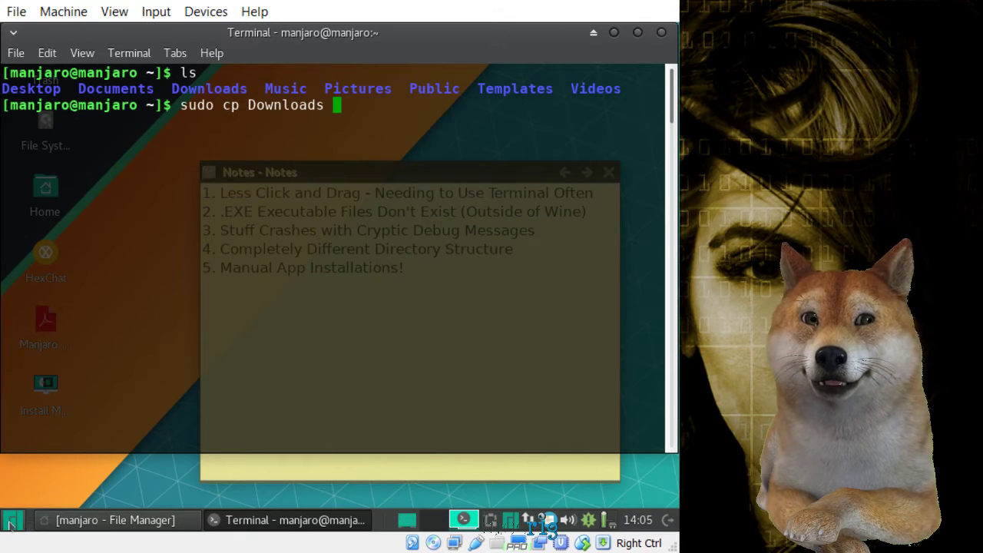
text(/)
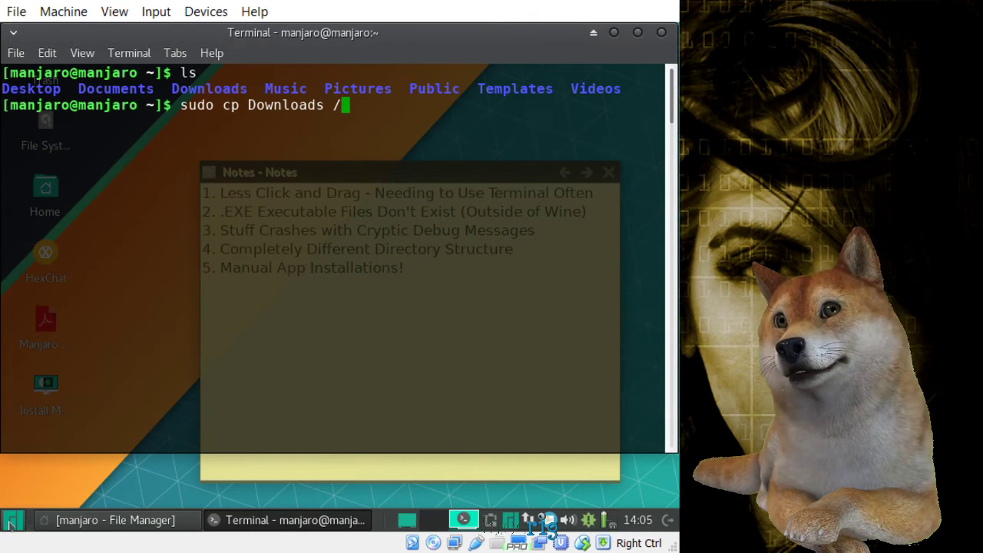
text(Downloads)
key(Return)
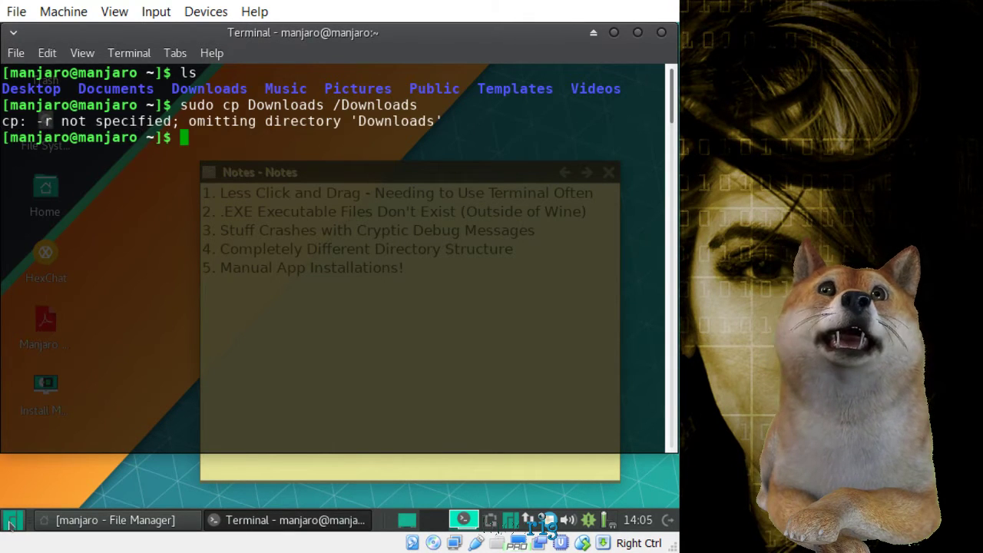
Rerun the sudo cp command with the -r option to copy the Downloads folder recursively to /Downloads
key(Up)
key(Left)
key(Left)
key(Left)
key(Left)
key(Left)
key(Left)
key(Left)
key(Left)
key(Left)
key(Left)
key(Left)
key(Left)
key(Left)
key(Left)
key(Left)
key(Left)
key(Left)
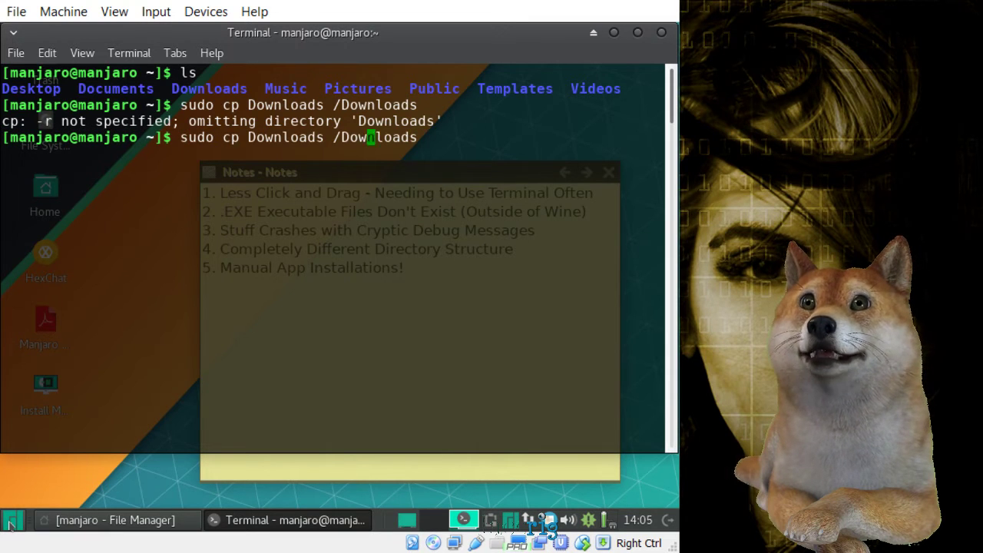
key(Left)
key(Left)
key(Left)
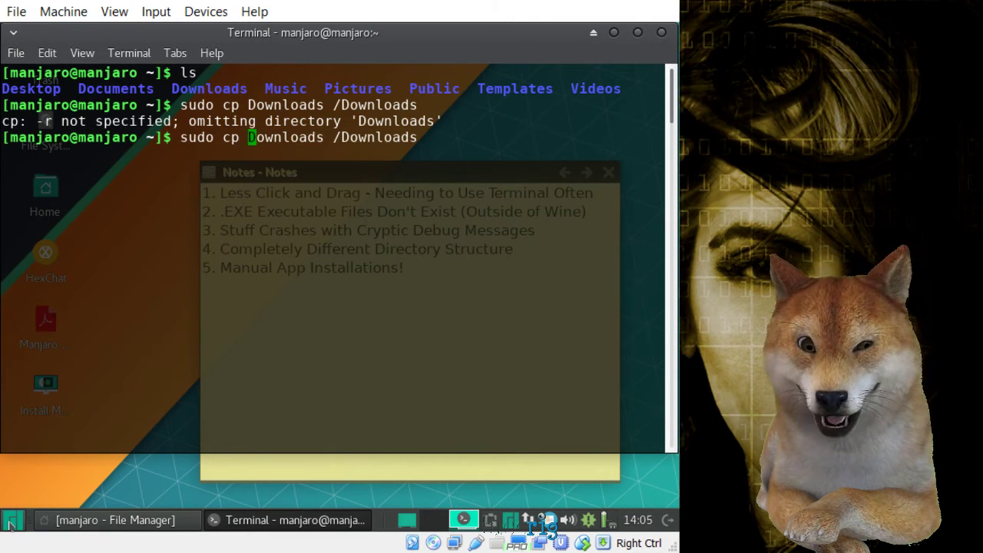
text(-r)
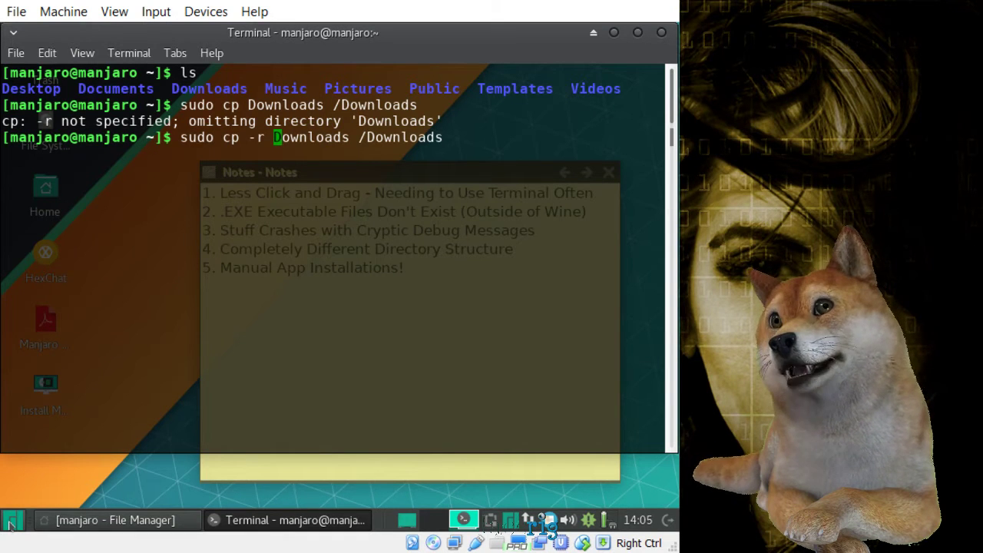
key(Return)
Change to the root directory, list its contents and check the Downloads entry
text(cd /)
key(Return)
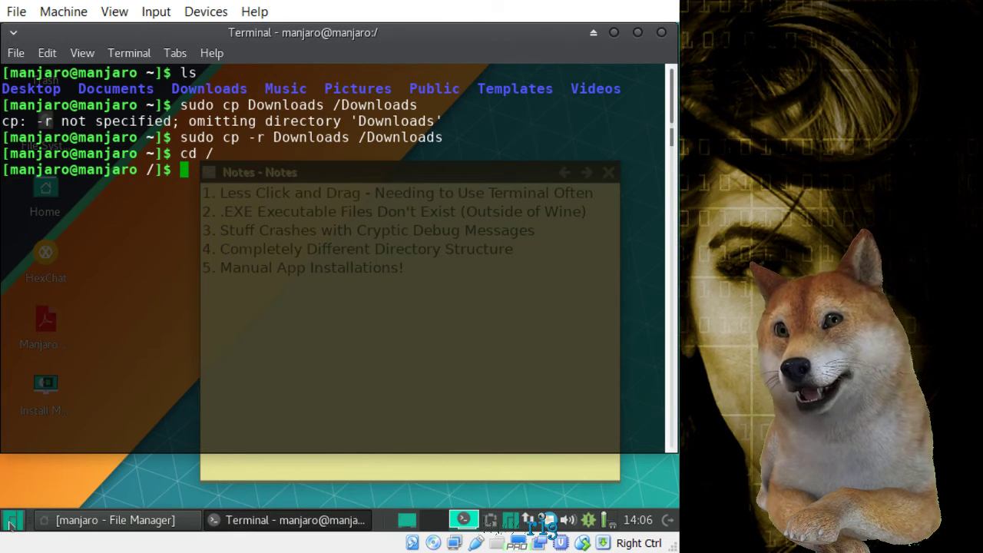
text(ls)
key(Return)
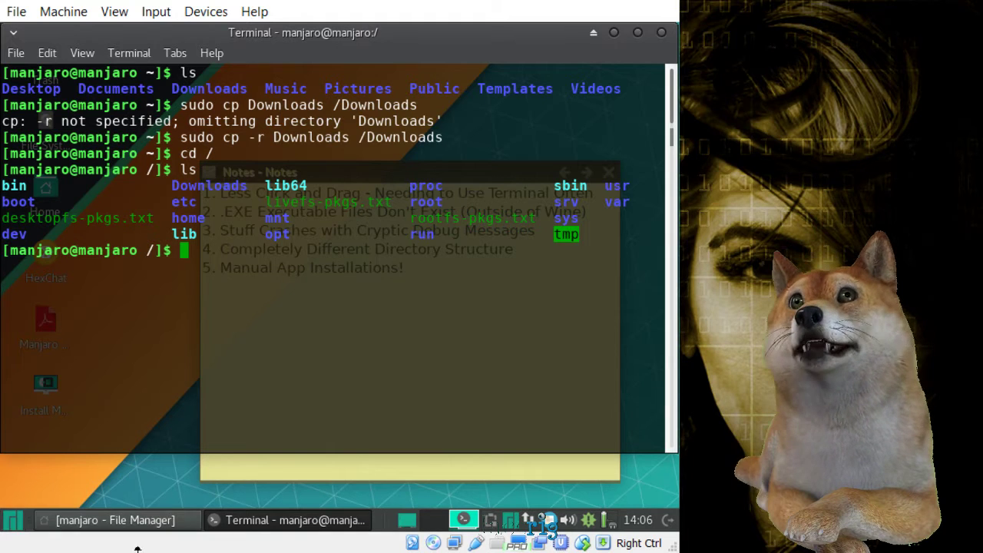
drag(171, 185, 245, 187)
click(244, 188)
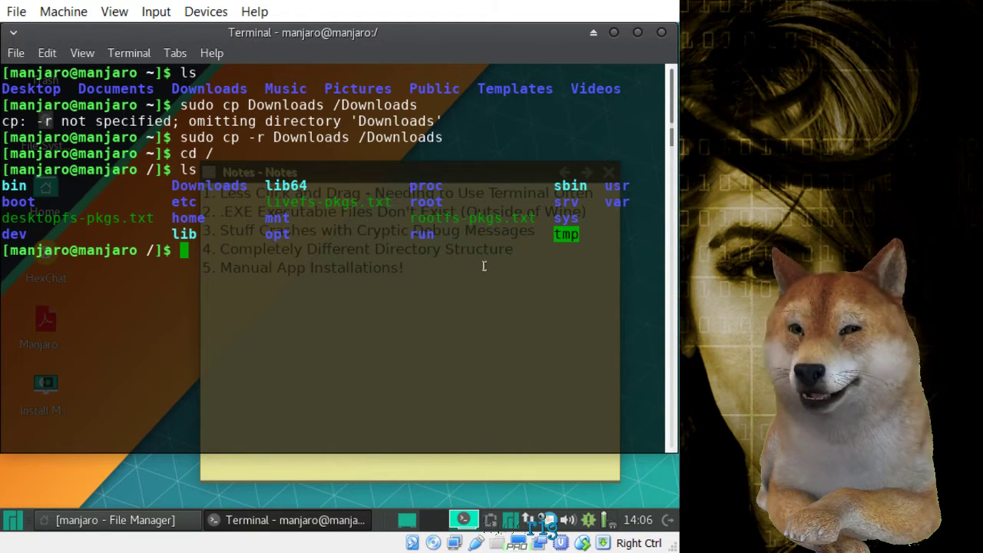
Delete the Downloads folder from the root directory with sudo rm -r
text(rm -)
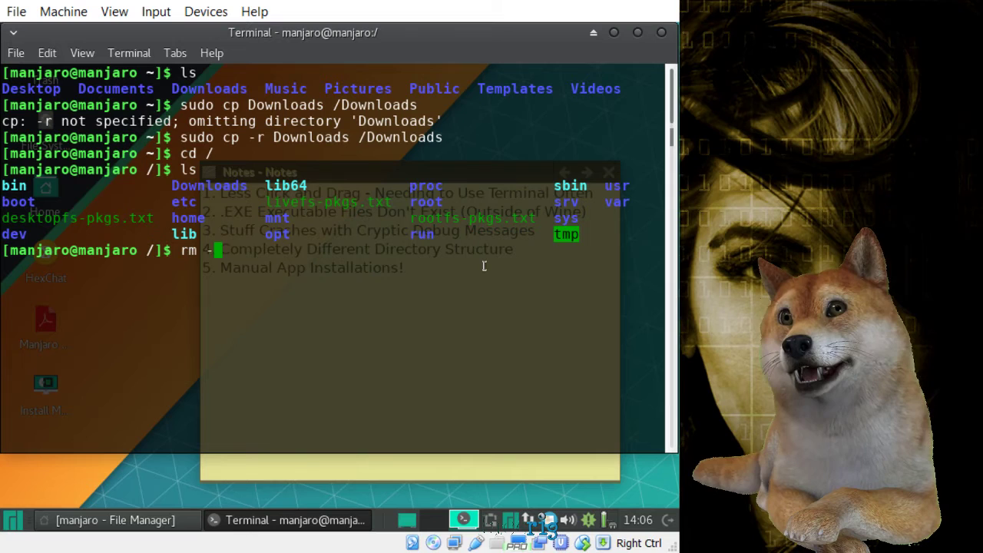
text(r Downloads)
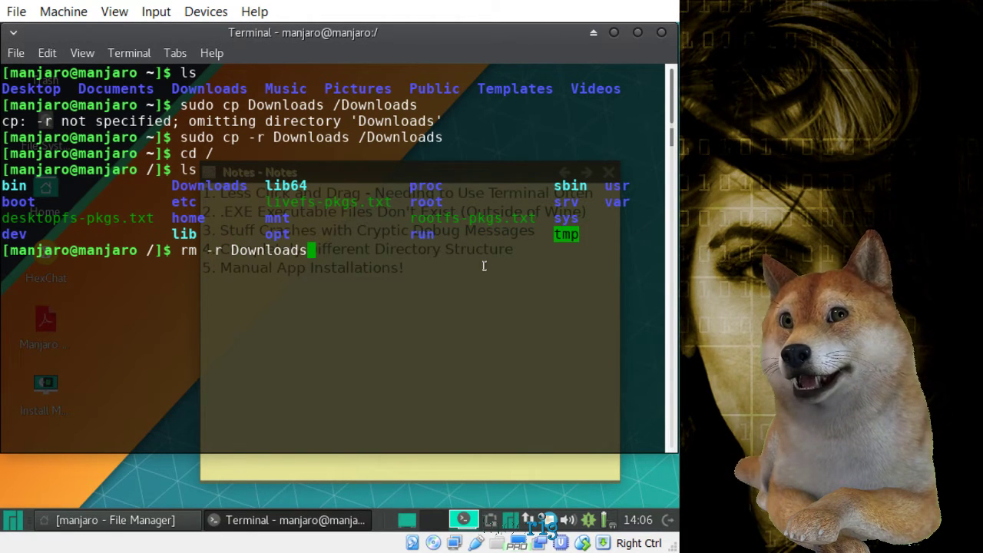
key(Home)
text(sudo)
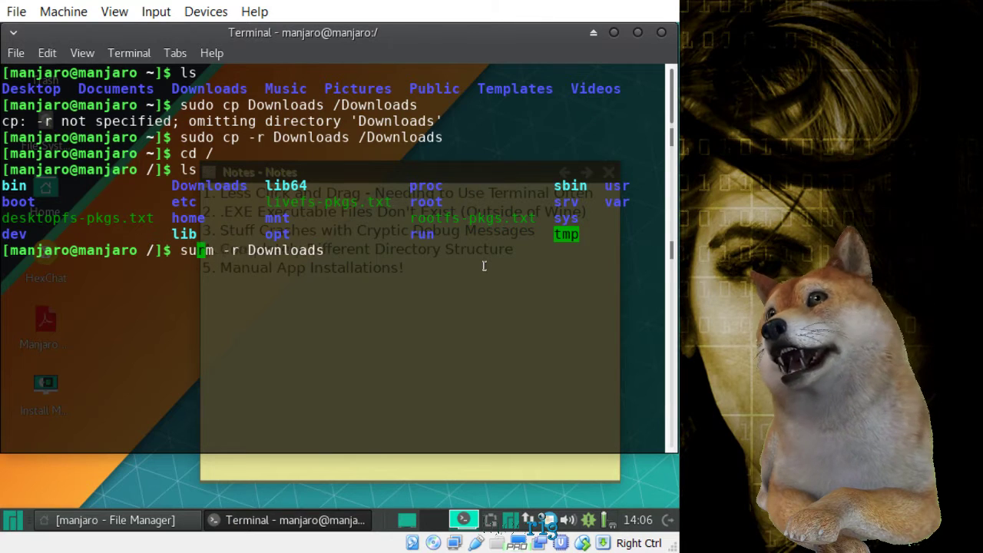
key(Return)
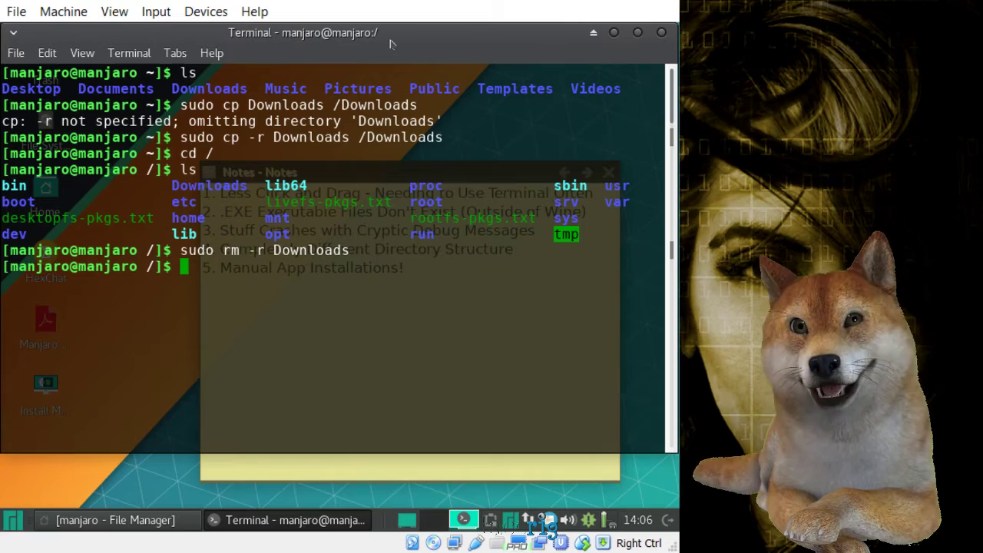
Reposition and resize the terminal window and close it
drag(415, 46, 455, 40)
double_click(415, 39)
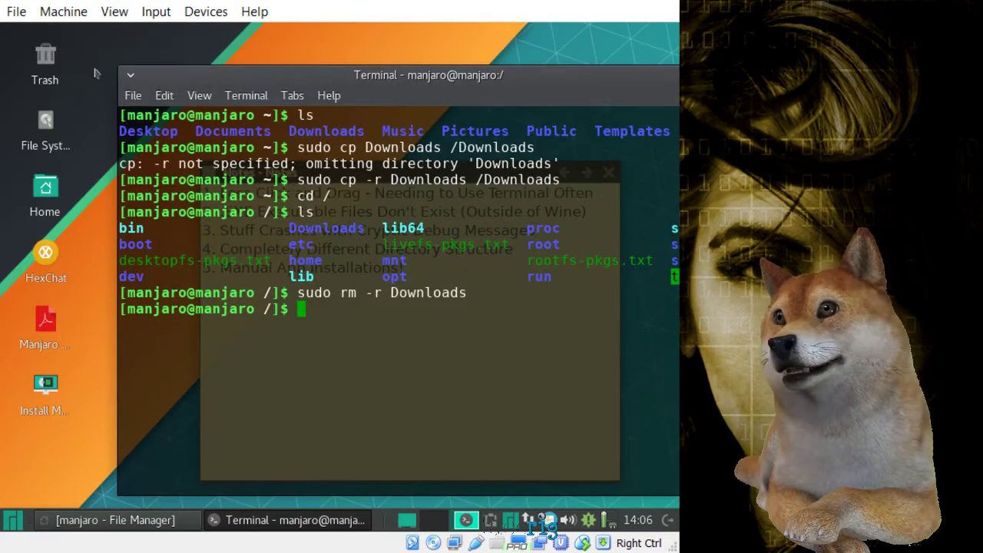
drag(114, 66, 192, 91)
drag(278, 105, 115, 56)
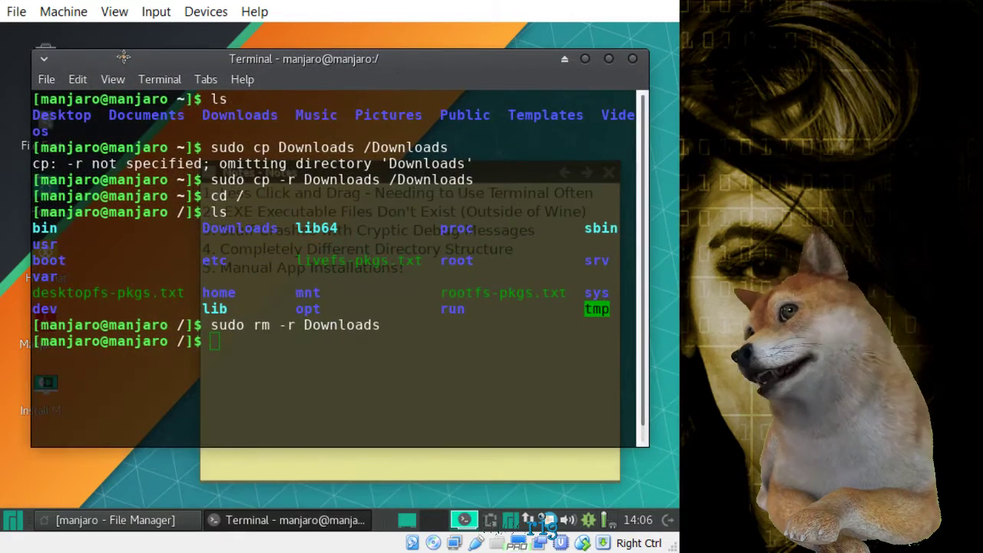
click(632, 59)
Highlight the note's first item about terminal use and place the cursor in the second item about .EXE files
drag(598, 192, 202, 189)
click(226, 208)
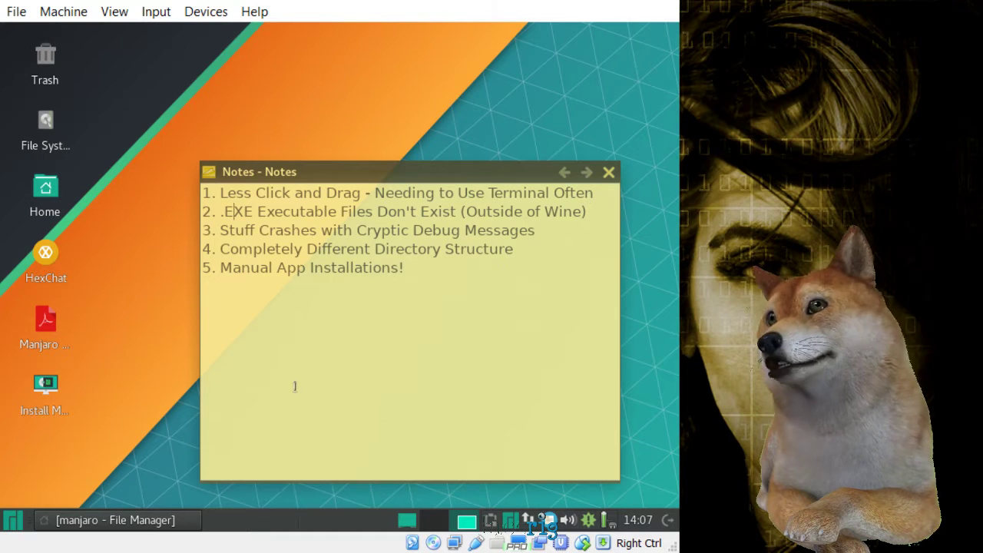
Open a new terminal, change to the root directory and list its contents
click(13, 520)
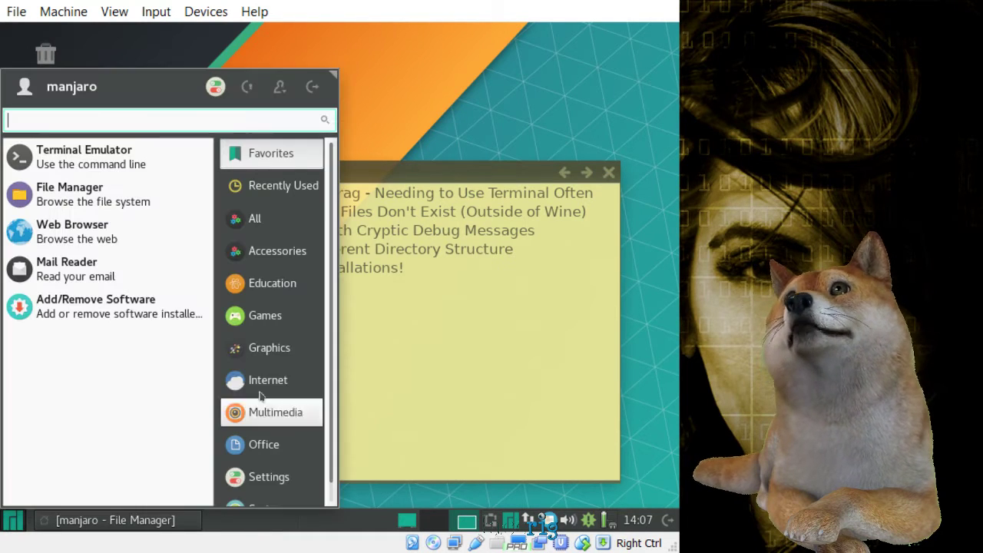
text(termina)
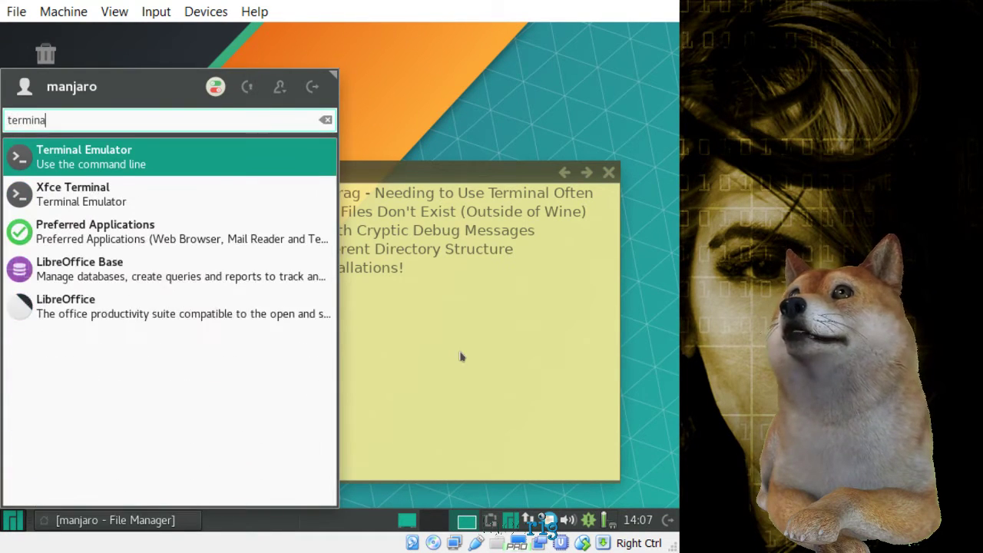
key(Return)
text(cd /)
key(Return)
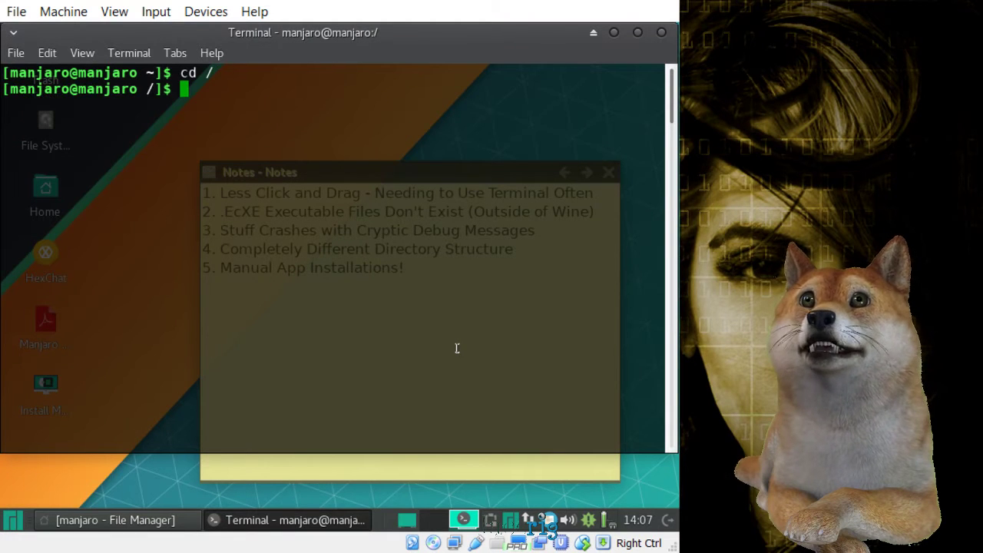
text(ls)
key(Return)
Change to the /etc directory, list its files and highlight the rc.local entry
text(cd /etc)
key(Return)
text(ls)
key(Return)
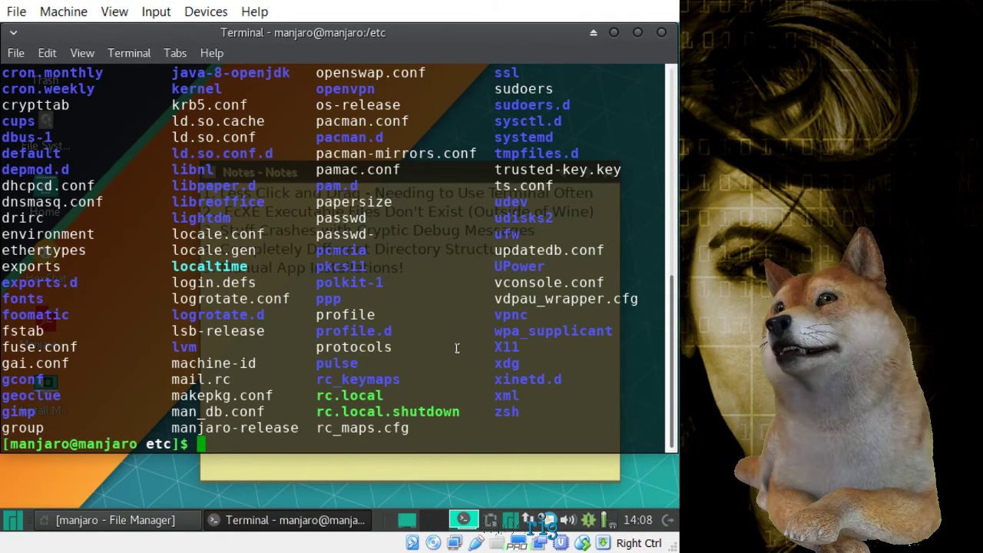
text(ls)
key(Return)
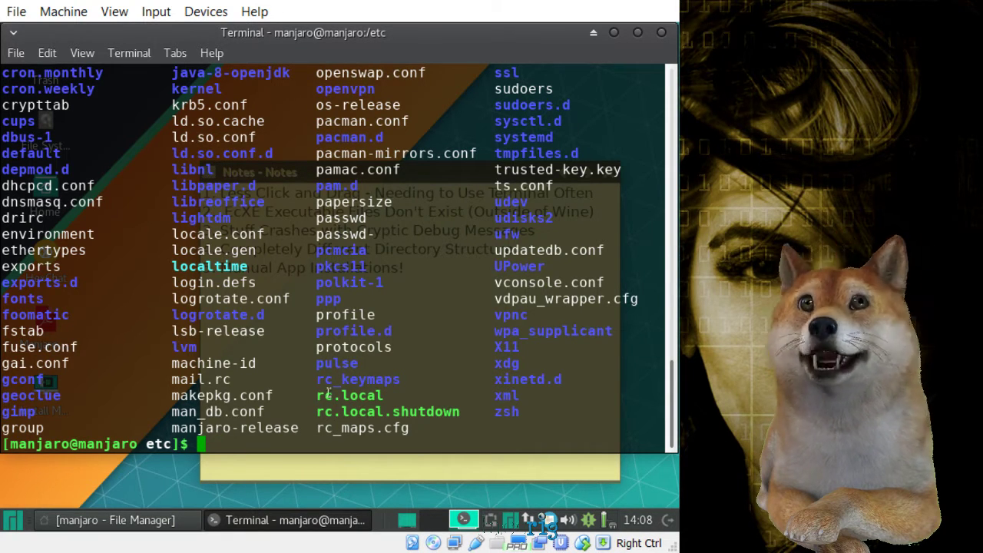
mouse_move(304, 393)
mouse_down()
mouse_move(386, 395)
mouse_move(315, 393)
mouse_up()
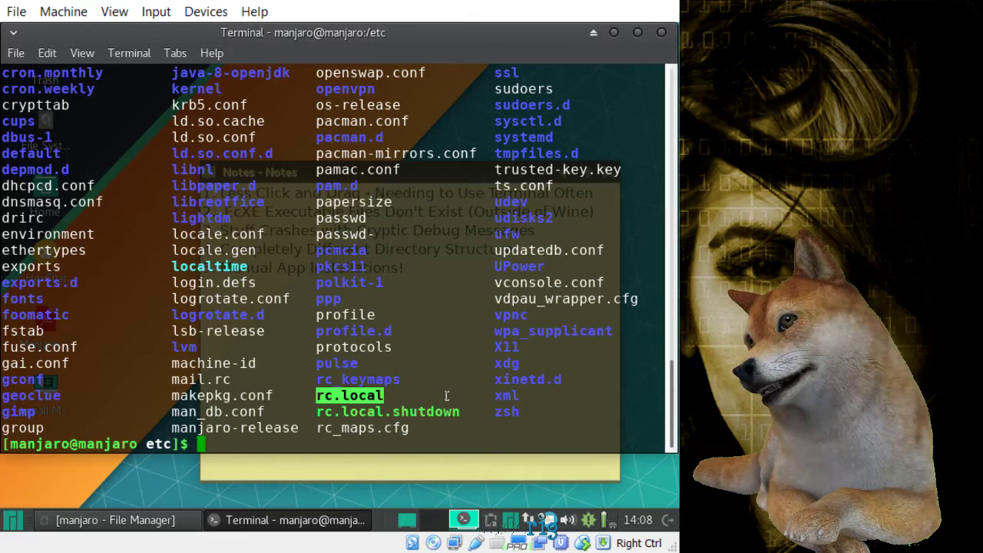
Write the command sudo ./rc.local at the terminal prompt without running it, and erase it again
click(389, 390)
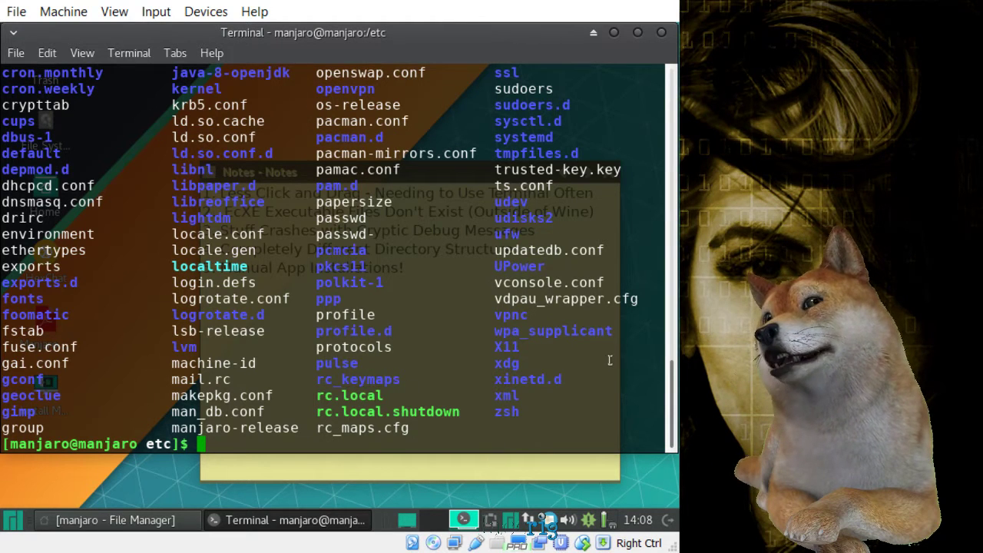
text(sudo ./)
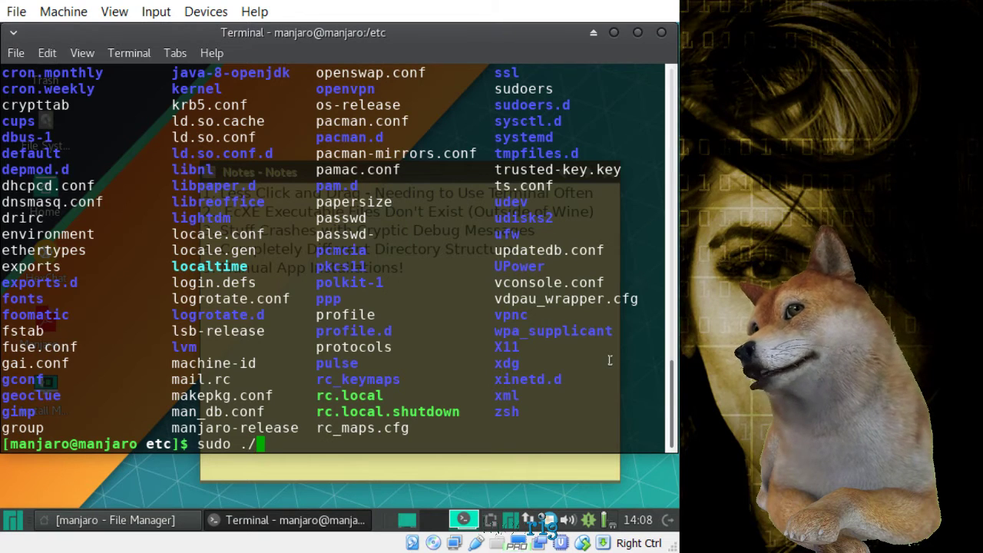
text(rc.local)
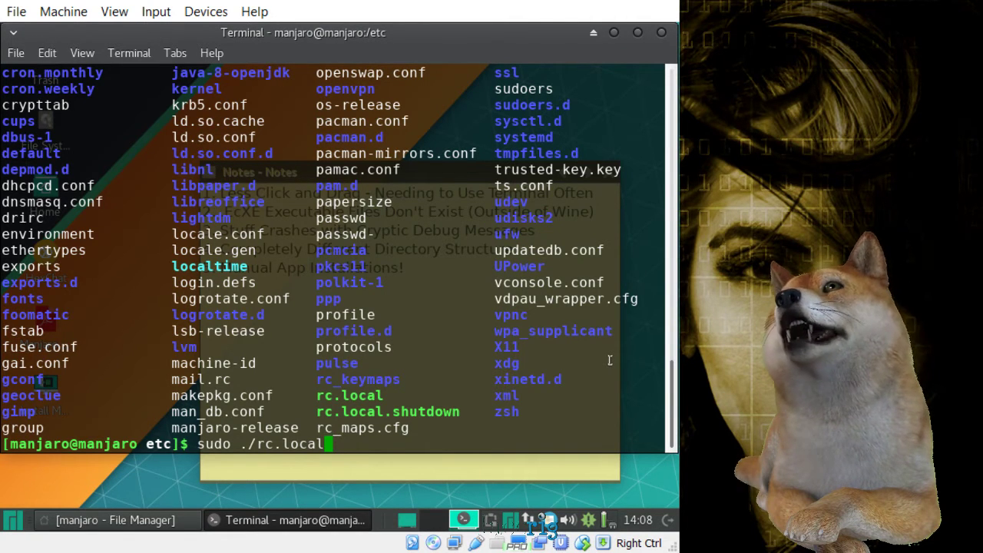
key(BackSpace)
key(BackSpace)
key(BackSpace)
key(BackSpace)
key(BackSpace)
key(BackSpace)
key(BackSpace)
key(BackSpace)
key(BackSpace)
key(BackSpace)
key(BackSpace)
key(BackSpace)
key(BackSpace)
key(BackSpace)
key(BackSpace)
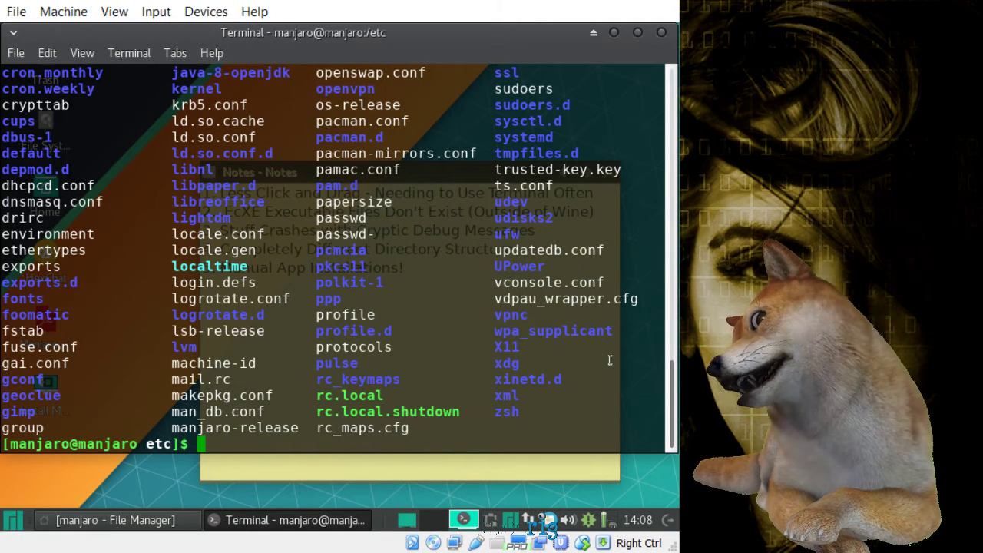
Clear the terminal output and end the session with the exit command
text(clear)
key(Return)
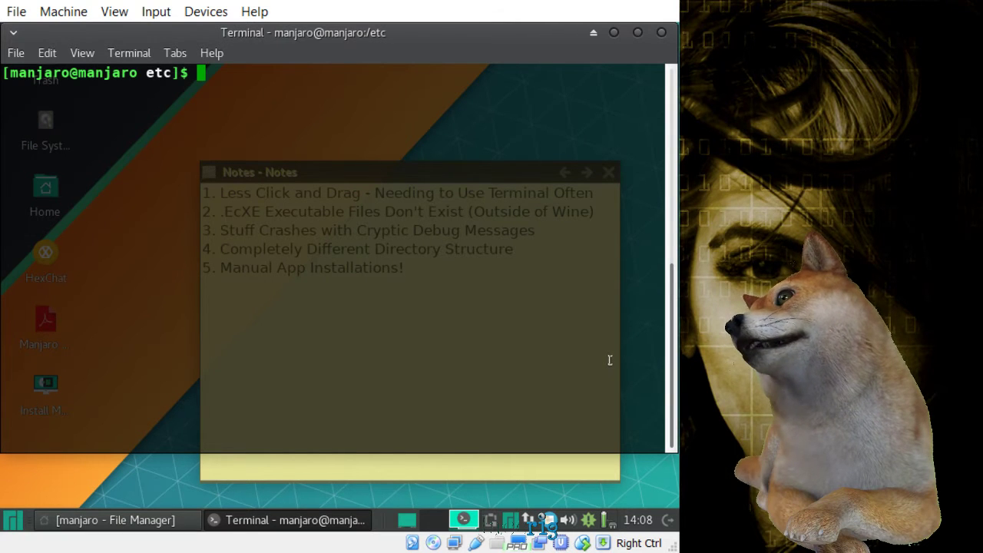
text(exit)
key(Return)
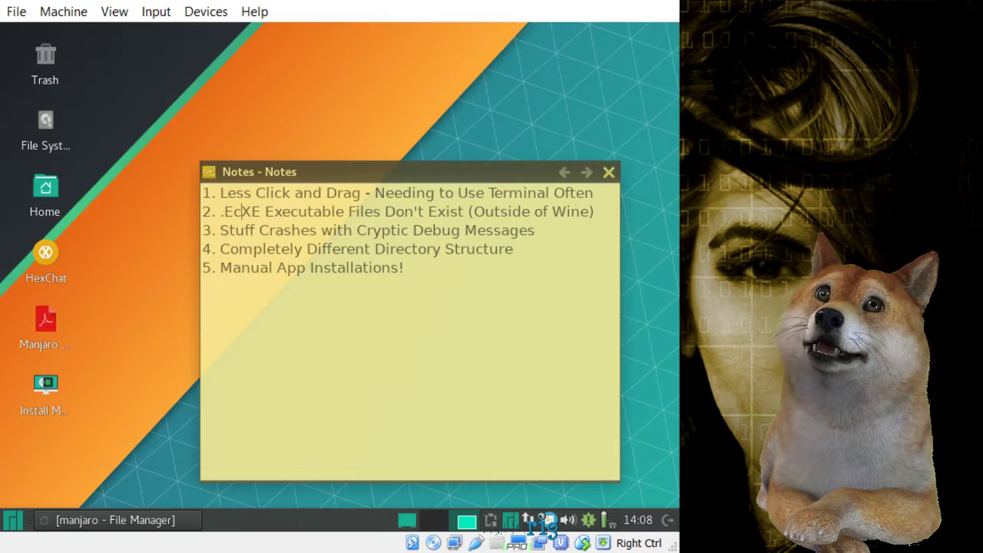
Launch the GNU Image Manipulation Program from the Graphics applications
click(13, 520)
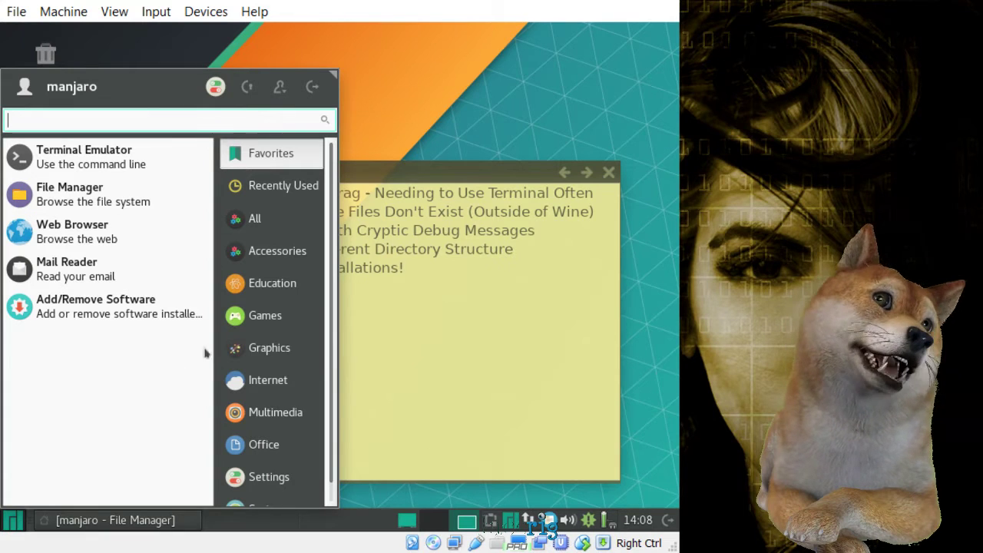
click(256, 351)
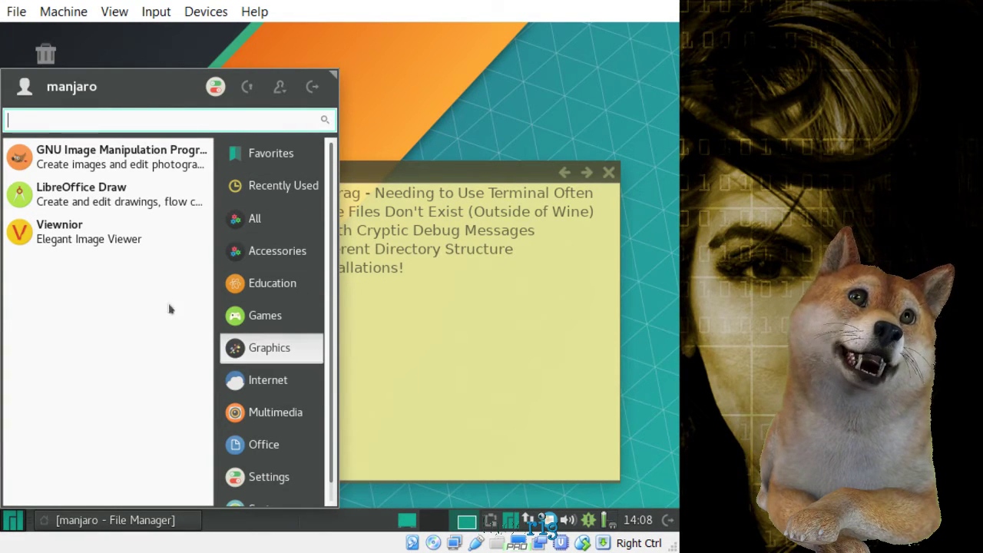
click(96, 164)
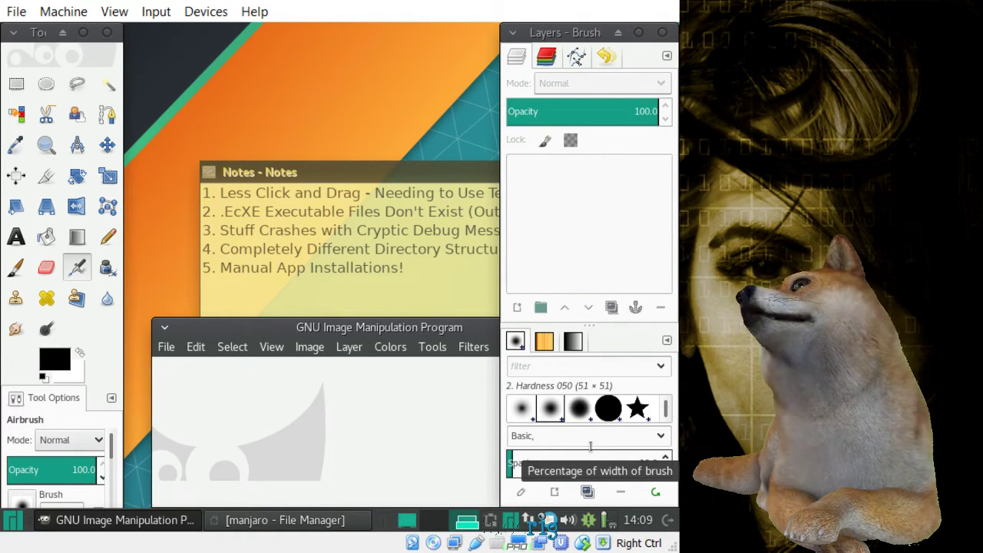
Correct the note's second item to read .EXE and move the note up and to the left
click(237, 211)
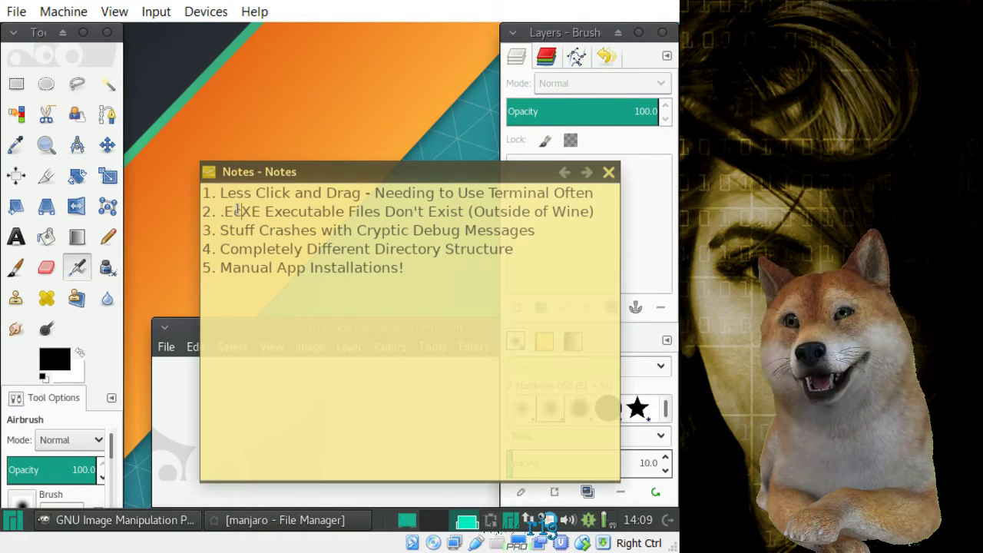
key(BackSpace)
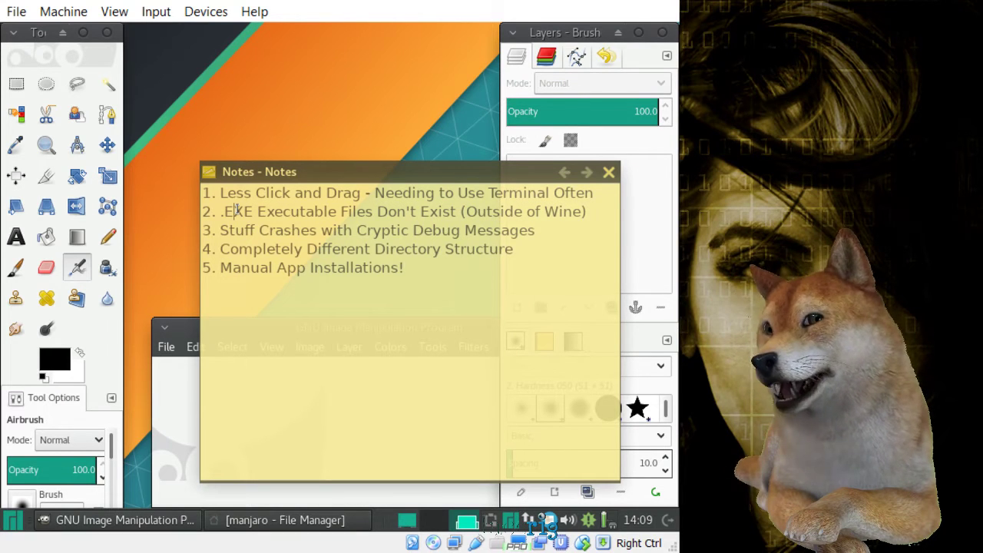
drag(350, 178, 272, 106)
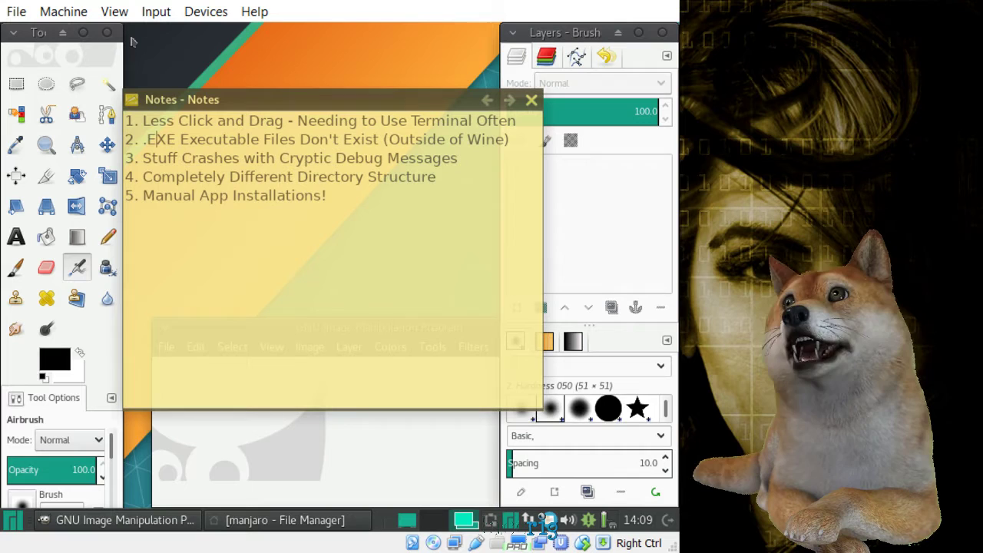
Bring the GNU Image Manipulation Program to the front and quit it
click(221, 429)
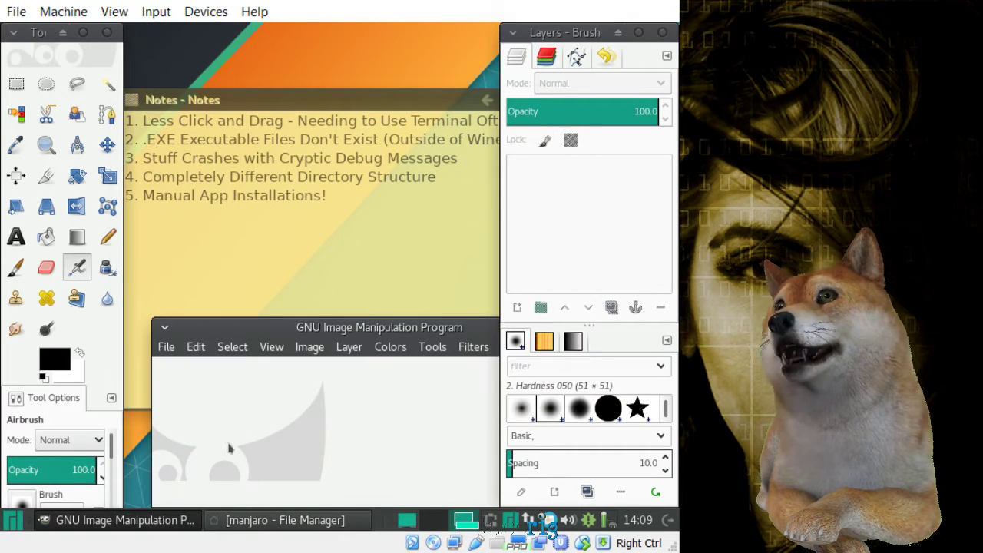
click(166, 347)
mouse_move(195, 347)
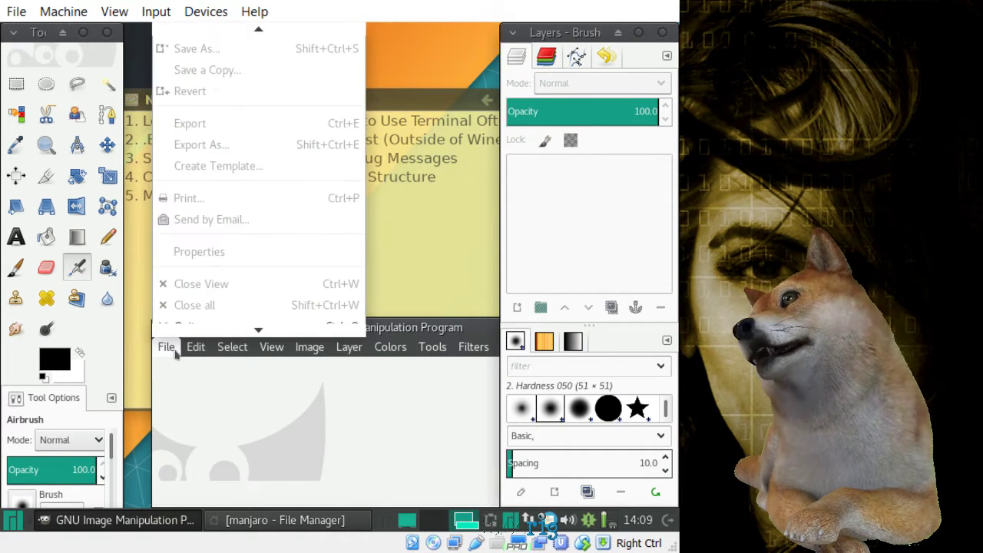
click(185, 313)
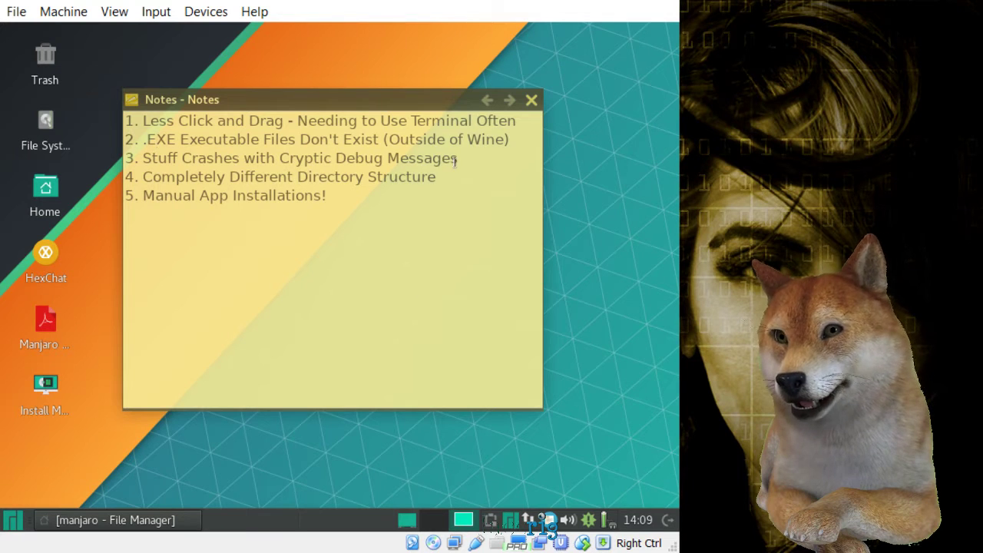
Highlight the note's third item about cryptic debug messages, deselect it and shift the note slightly down and to the right
drag(458, 157, 141, 158)
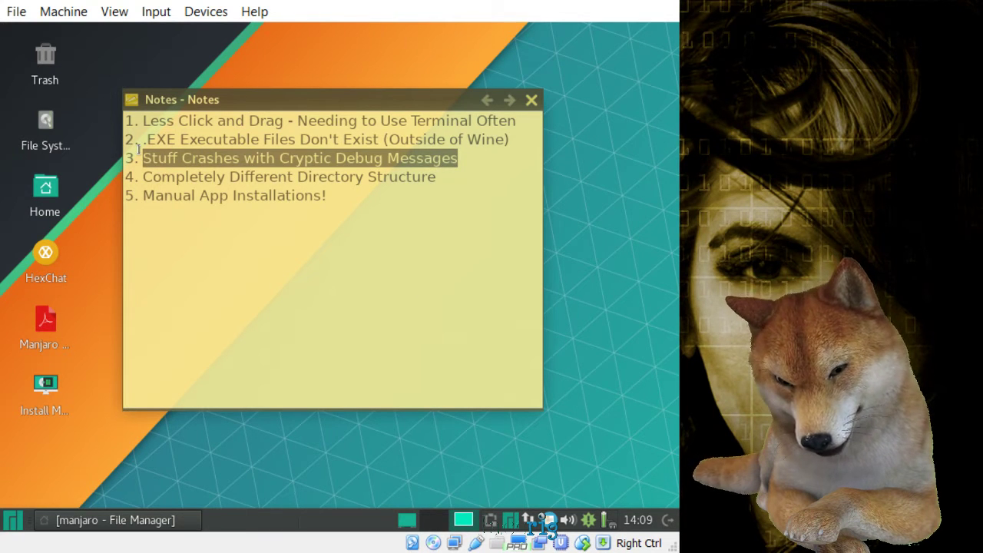
click(471, 159)
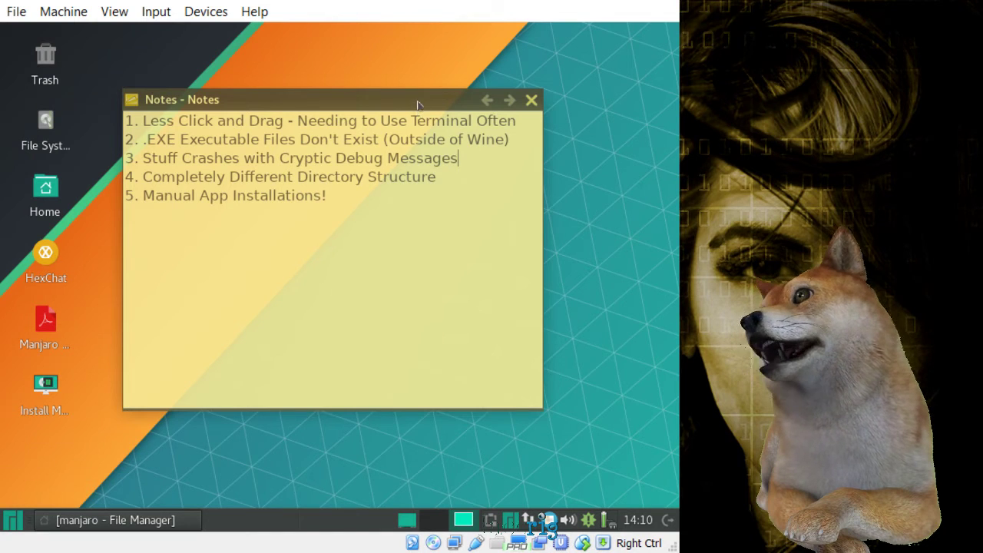
drag(417, 104, 451, 127)
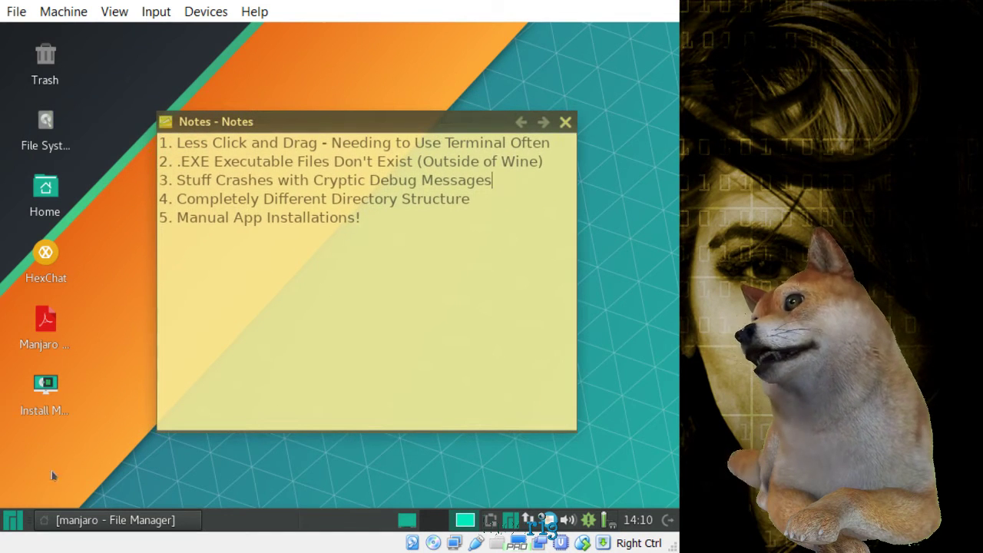
Open the Home folder in the file manager, view the File System root in a maximized window and minimize it
click(13, 521)
key(Escape)
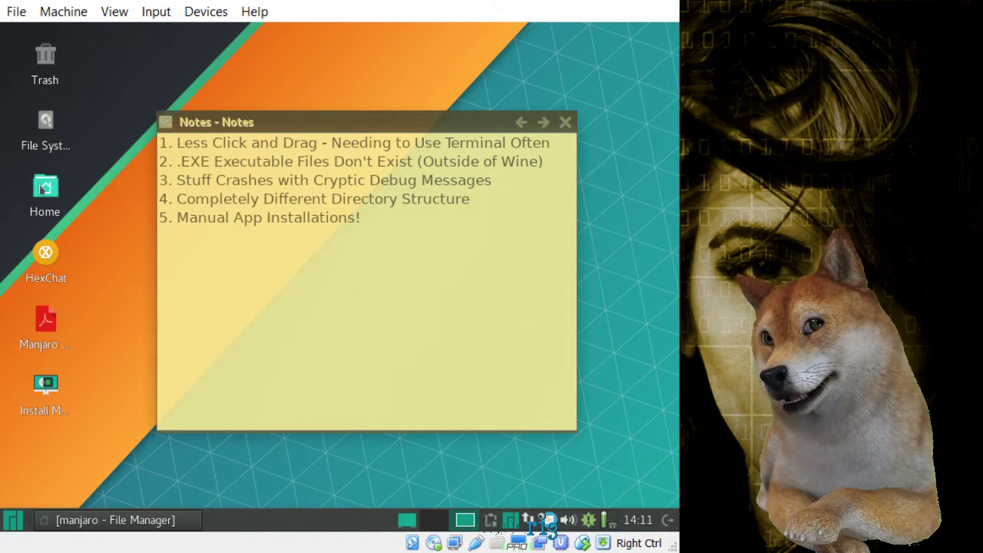
double_click(43, 189)
drag(366, 30, 452, 60)
click(209, 172)
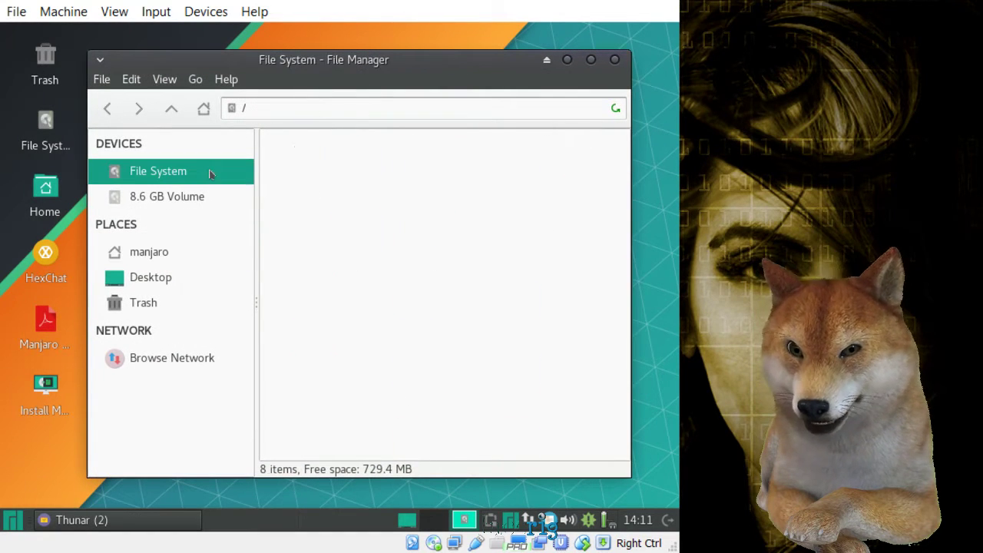
double_click(496, 60)
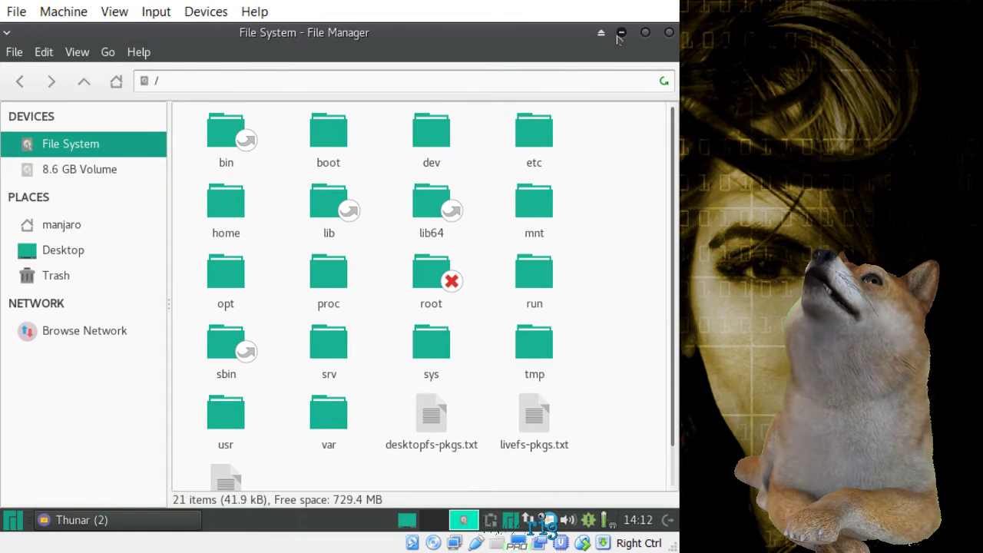
click(621, 34)
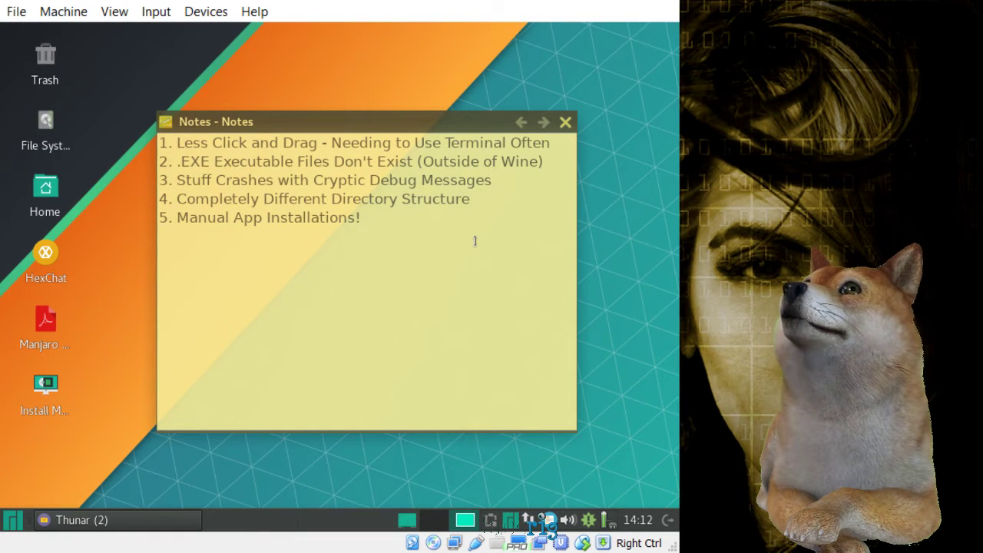